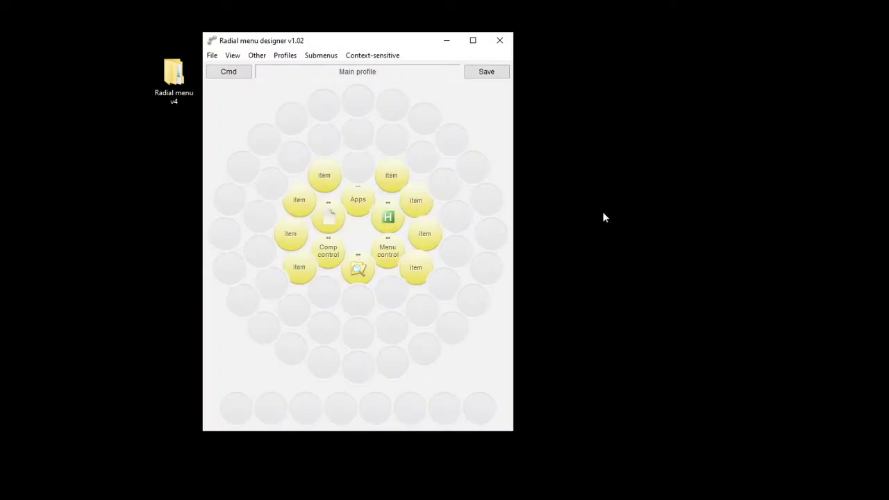
{"action": "right_click", "coordinate": [570, 192]}
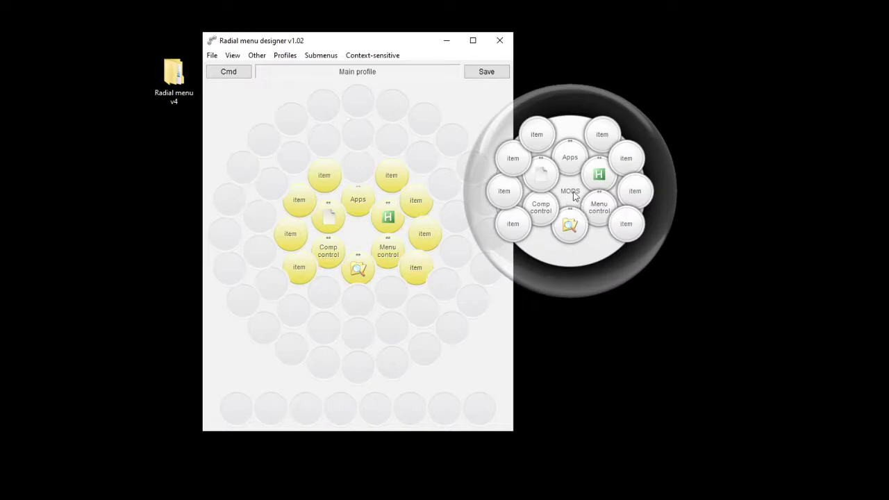
{"action": "left_click", "coordinate": [573, 196]}
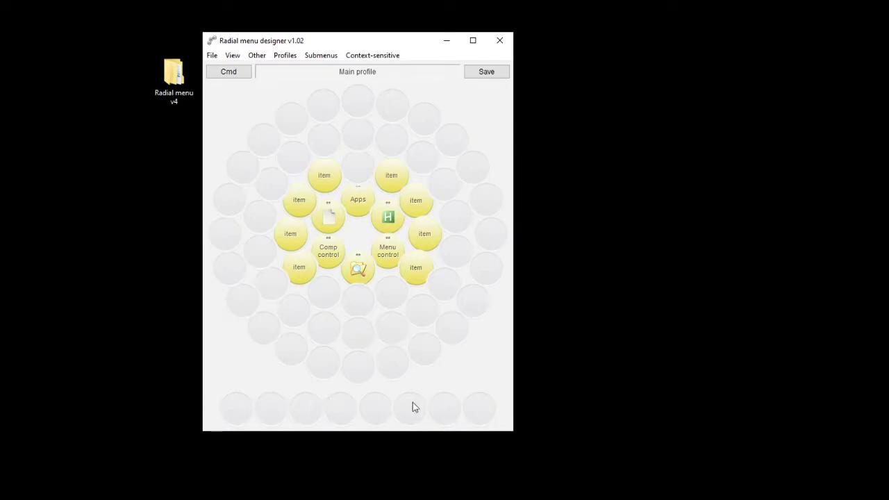
{"action": "mouse_move", "coordinate": [415, 268]}
{"action": "left_mouse_down"}
{"action": "mouse_move", "coordinate": [386, 408]}
{"action": "mouse_move", "coordinate": [373, 415]}
{"action": "mouse_move", "coordinate": [415, 271]}
{"action": "left_mouse_up"}
Duplicate an item bubble beyond the upper-right item and drag the extra copy out
{"action": "left_click_drag", "start_coordinate": [393, 178], "coordinate": [443, 143]}
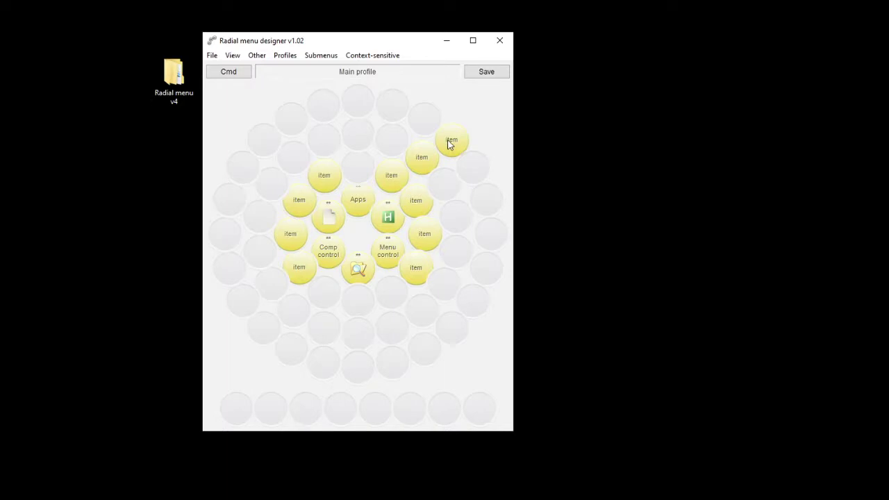
{"action": "left_click_drag", "start_coordinate": [450, 144], "coordinate": [571, 147]}
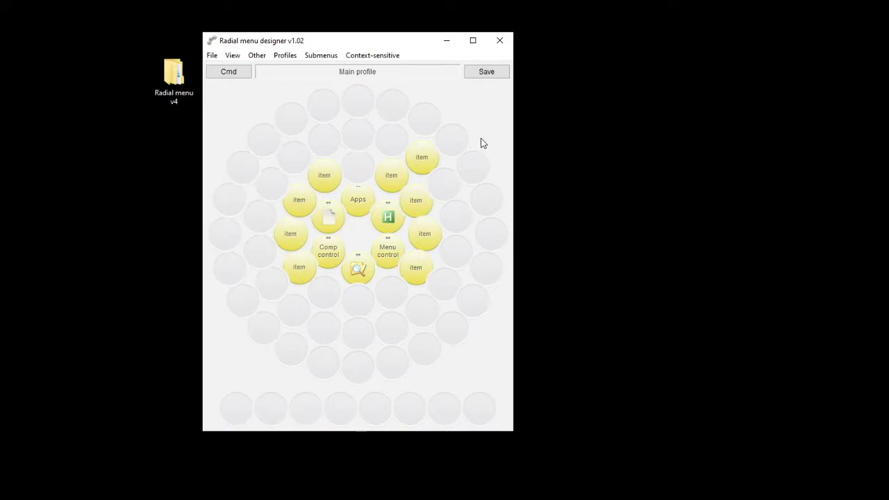
{"action": "left_click", "coordinate": [440, 285]}
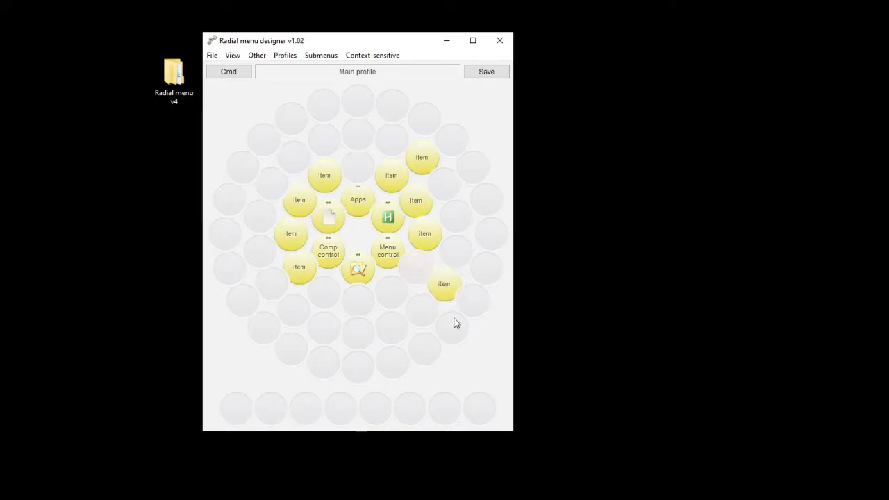
{"action": "left_click_drag", "start_coordinate": [447, 301], "coordinate": [417, 269]}
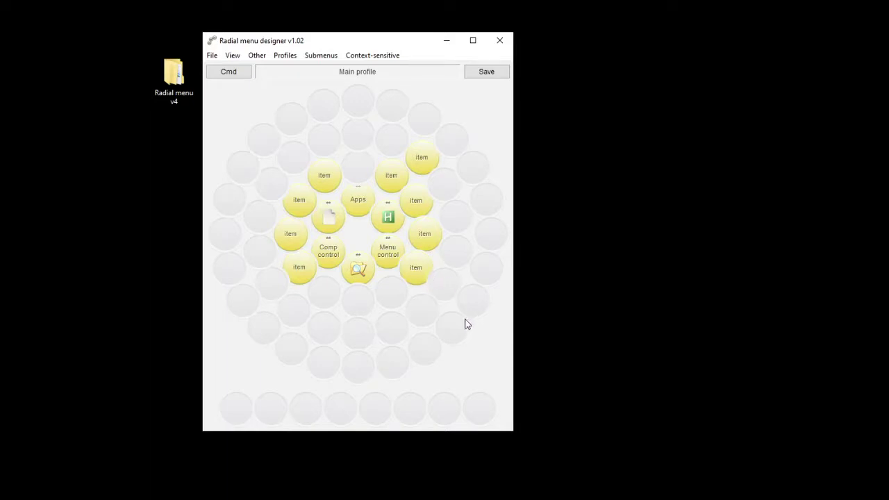
Save the Main profile, reload Radial Menu, and check the live menu shows the new item
{"action": "left_click", "coordinate": [486, 76]}
{"action": "right_click", "coordinate": [595, 162]}
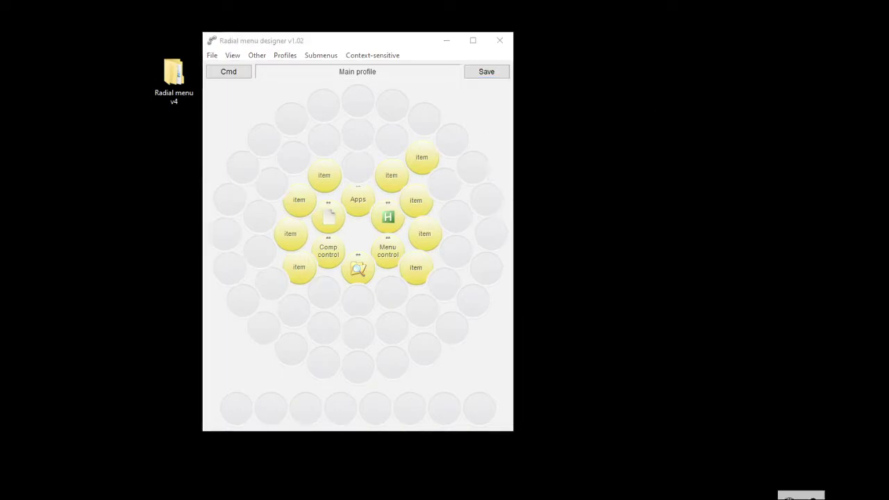
{"action": "right_click", "coordinate": [789, 497]}
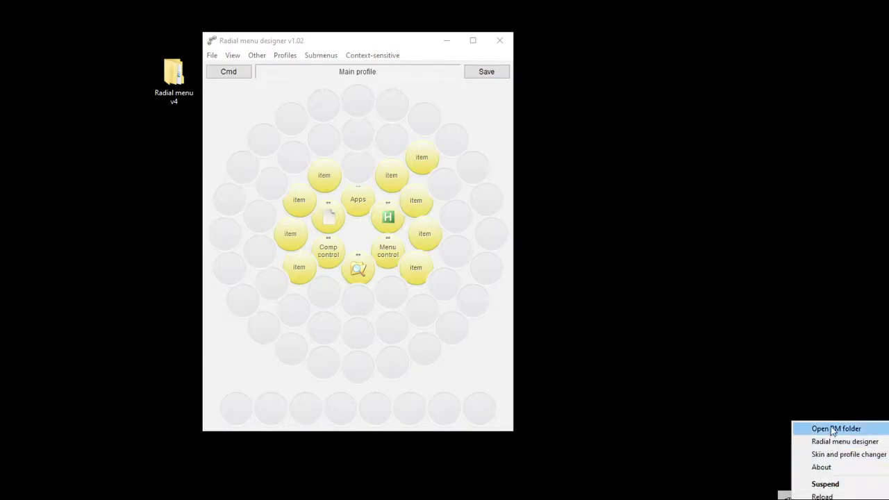
{"action": "left_click", "coordinate": [825, 495]}
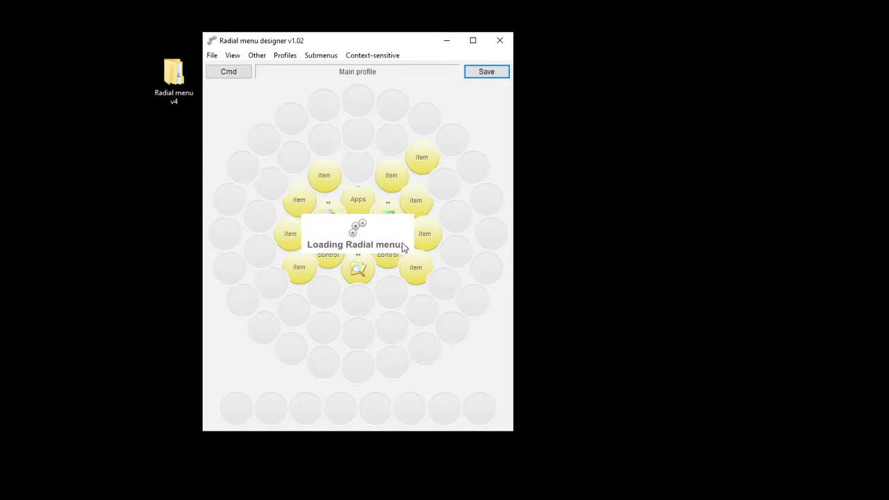
{"action": "right_click", "coordinate": [569, 162]}
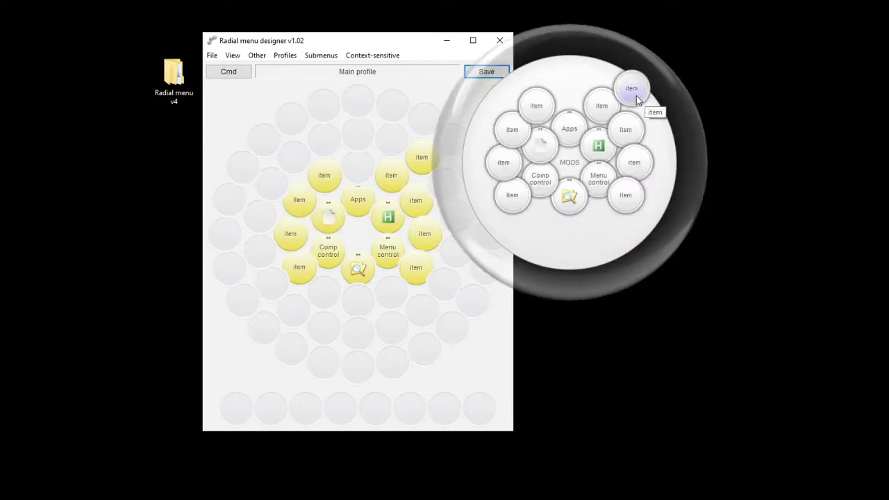
{"action": "left_click", "coordinate": [569, 162]}
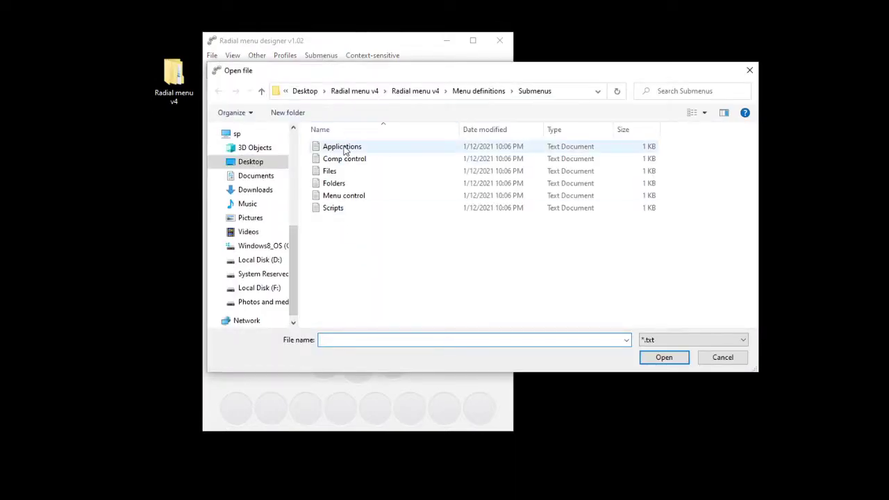
Load Menu control.txt and open the Sounds on/off item's properties at its action line
{"action": "double_click", "coordinate": [334, 197]}
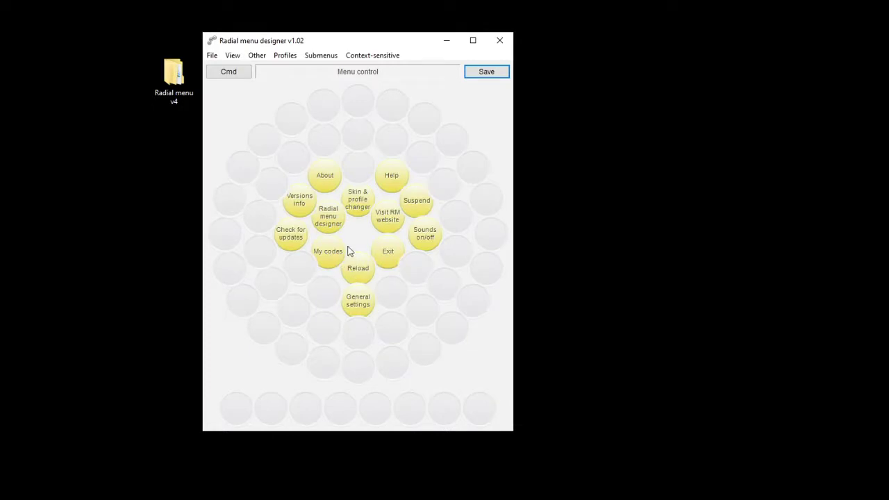
{"action": "left_click", "coordinate": [426, 240]}
{"action": "left_click", "coordinate": [299, 213]}
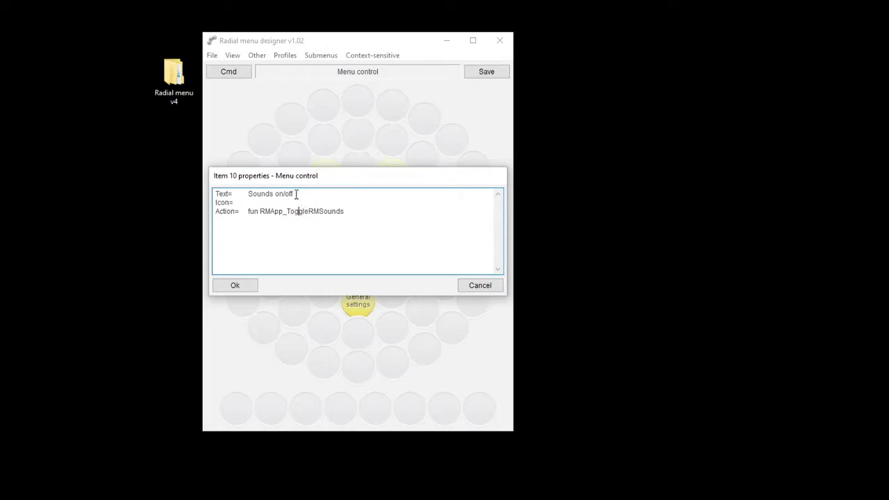
{"action": "left_click_drag", "start_coordinate": [293, 194], "coordinate": [336, 271]}
{"action": "left_click", "coordinate": [250, 201]}
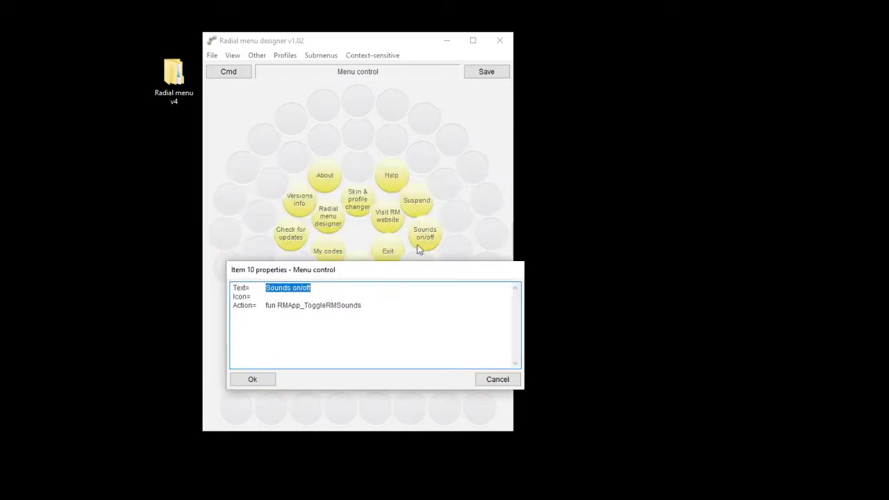
{"action": "left_click", "coordinate": [268, 296]}
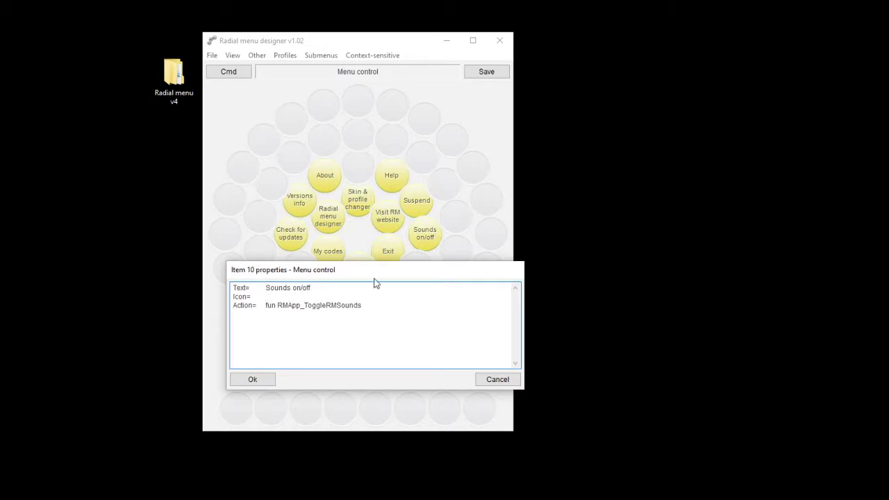
{"action": "right_click", "coordinate": [560, 148]}
{"action": "left_click", "coordinate": [559, 115]}
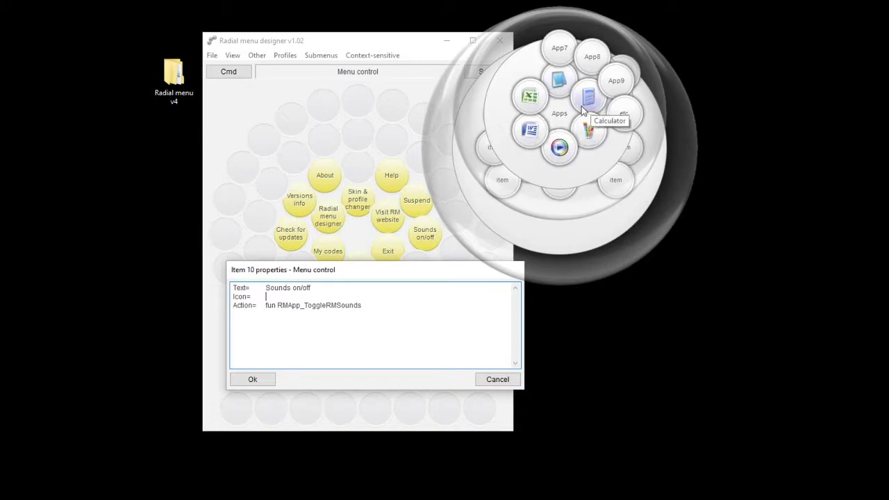
{"action": "left_click", "coordinate": [587, 103]}
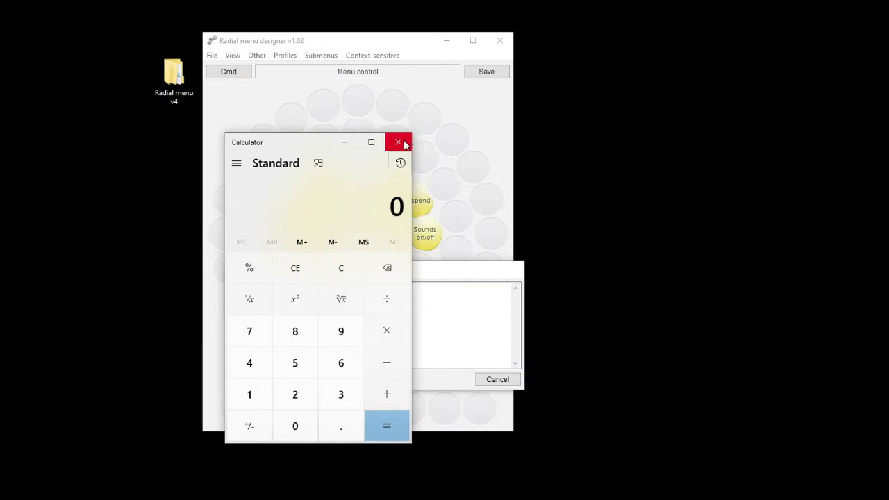
{"action": "left_click", "coordinate": [402, 143]}
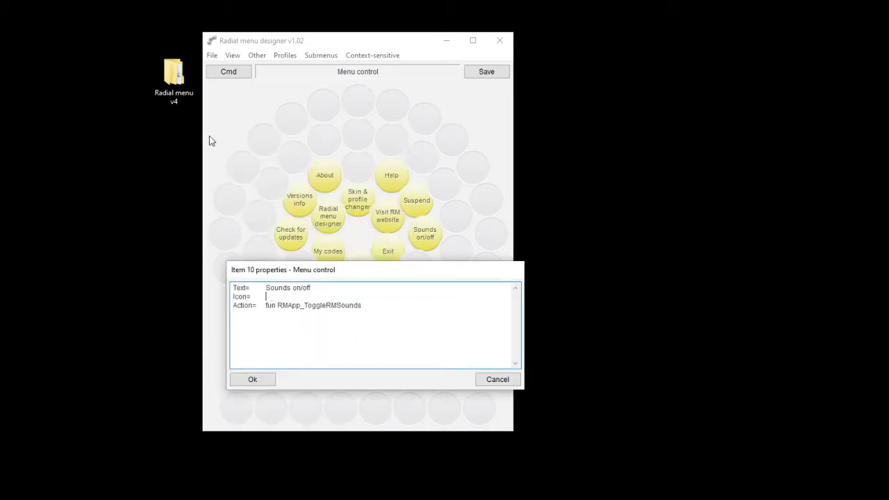
Browse into Radial menu v4 > Radial menu v4 > Icons and look over its 15 icon images
{"action": "left_click", "coordinate": [175, 91]}
{"action": "double_click", "coordinate": [175, 92]}
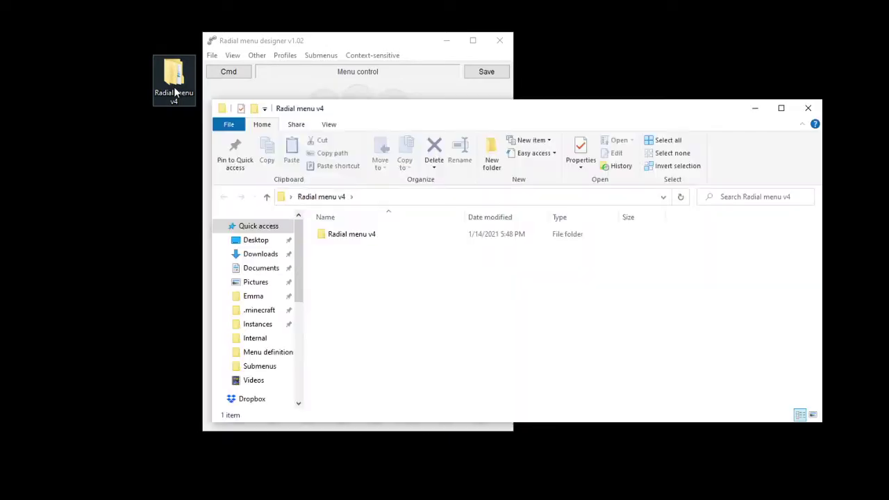
{"action": "double_click", "coordinate": [363, 238]}
{"action": "double_click", "coordinate": [376, 240]}
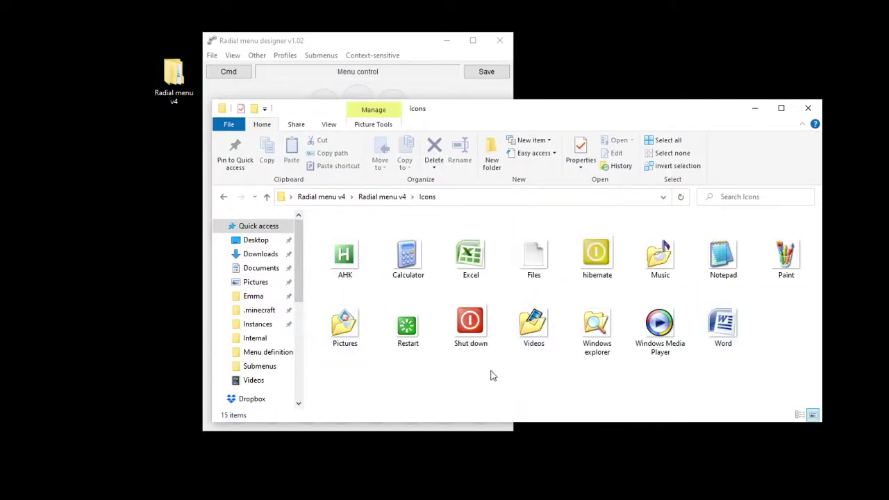
{"action": "left_click_drag", "start_coordinate": [792, 377], "coordinate": [201, 222]}
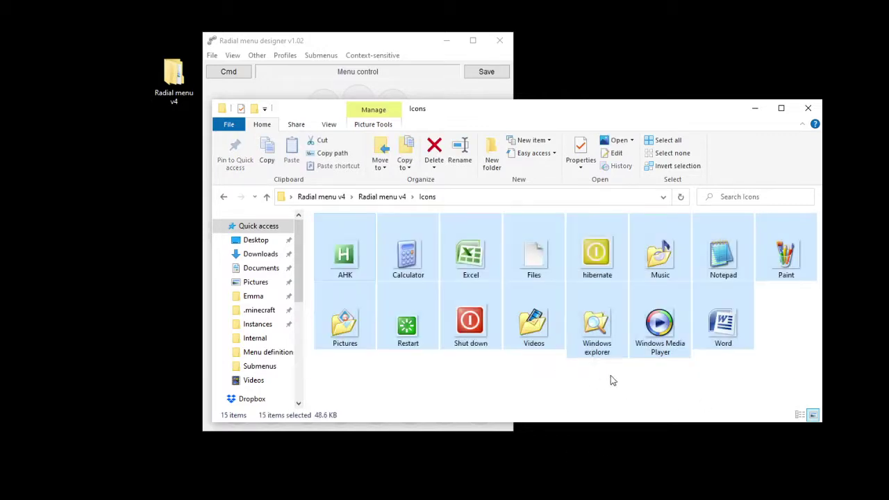
{"action": "left_click", "coordinate": [765, 385]}
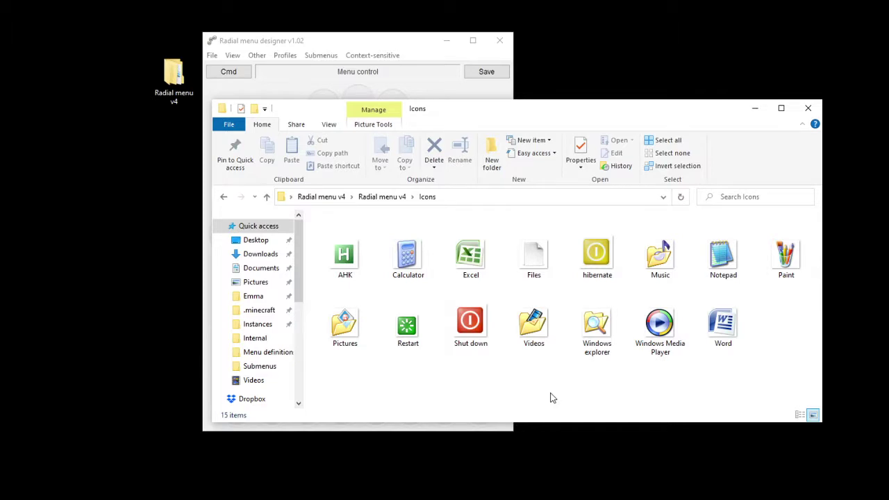
Select the Sounds on/off item's Action text to inspect it, changing nothing
{"action": "left_click", "coordinate": [809, 111]}
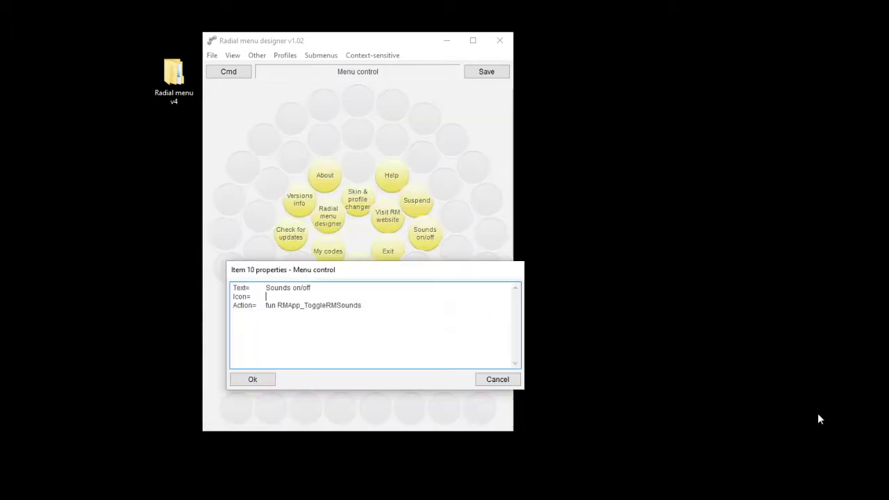
{"action": "left_click_drag", "start_coordinate": [265, 305], "coordinate": [373, 304]}
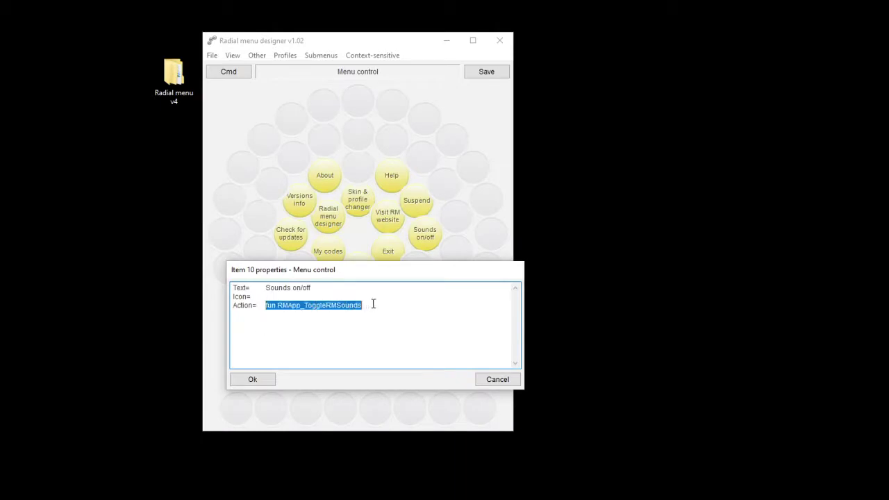
{"action": "left_click", "coordinate": [324, 338]}
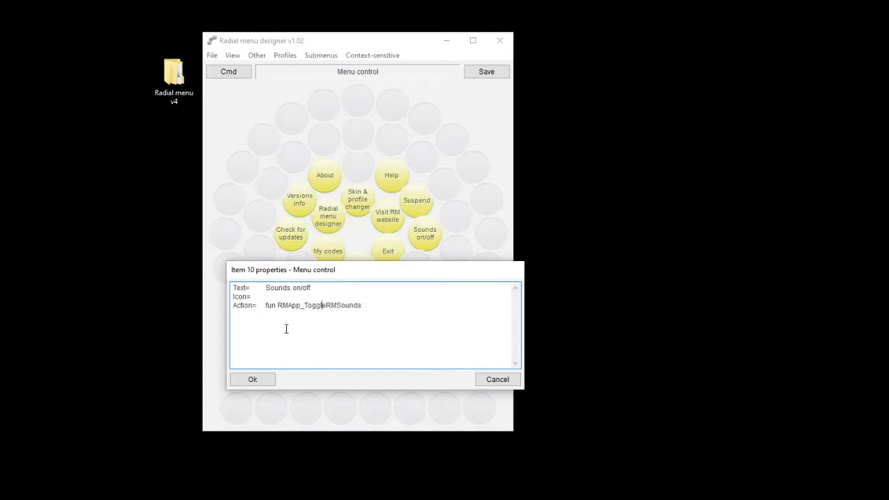
{"action": "mouse_move", "coordinate": [268, 305]}
{"action": "left_mouse_down"}
{"action": "mouse_move", "coordinate": [363, 304]}
{"action": "mouse_move", "coordinate": [264, 305]}
{"action": "left_mouse_up"}
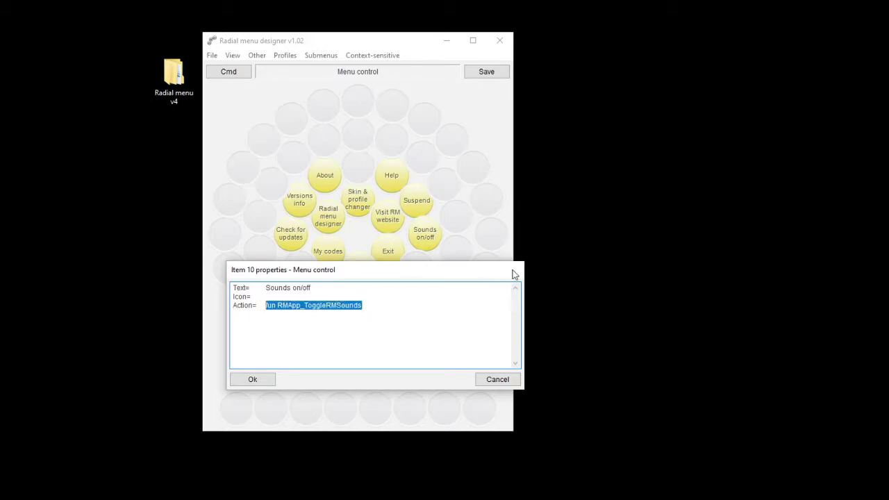
Cancel the Sounds on/off properties and load the Folders.txt submenu
{"action": "left_click", "coordinate": [479, 380]}
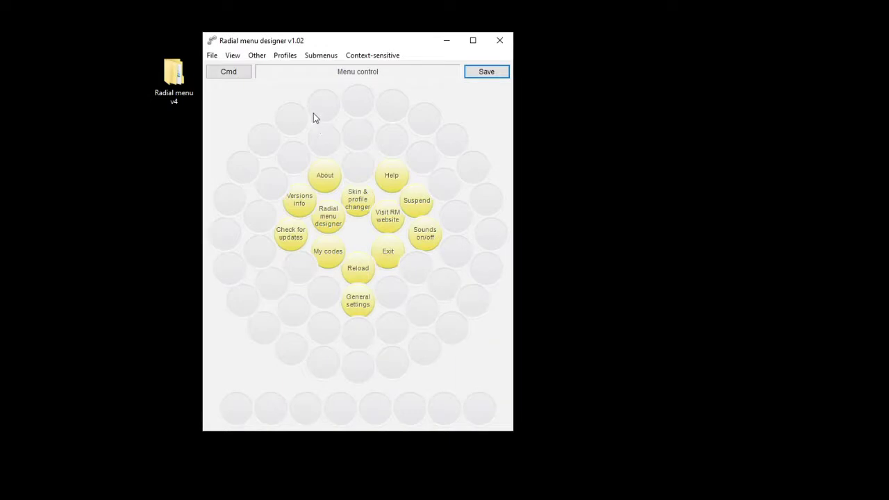
{"action": "left_click", "coordinate": [312, 57]}
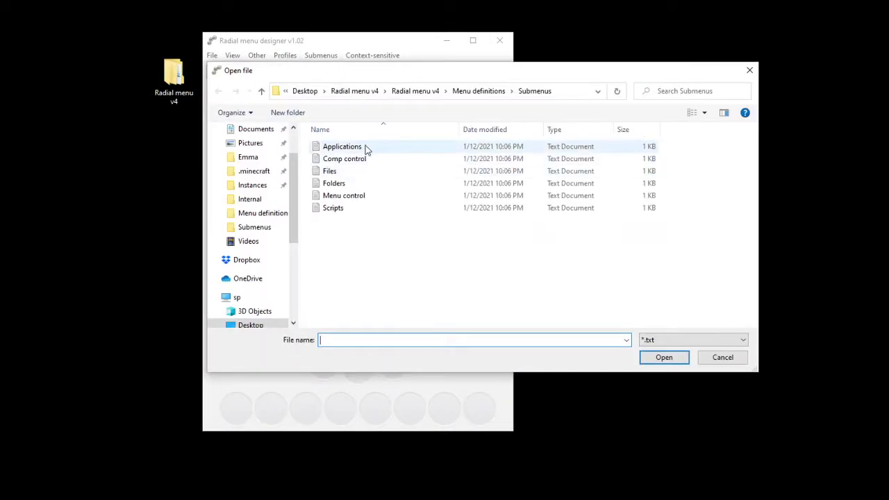
{"action": "double_click", "coordinate": [334, 184]}
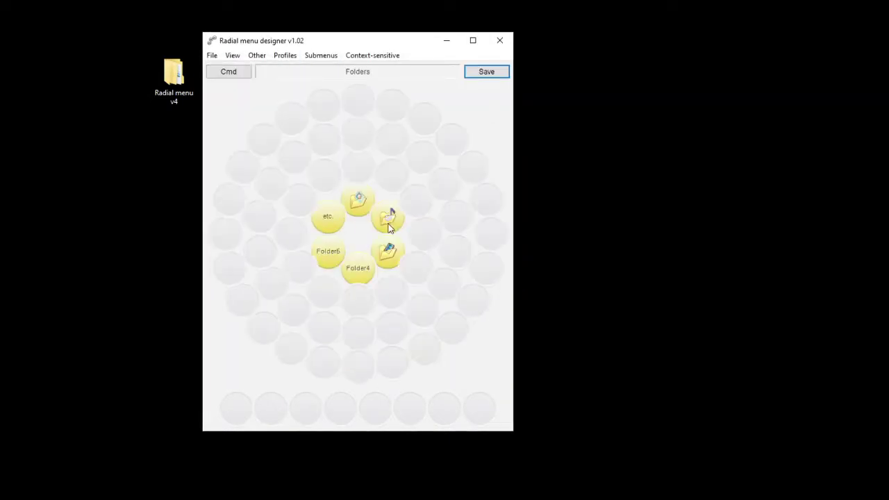
Inspect the music folder item's explore action path, then cancel without changes
{"action": "double_click", "coordinate": [387, 220]}
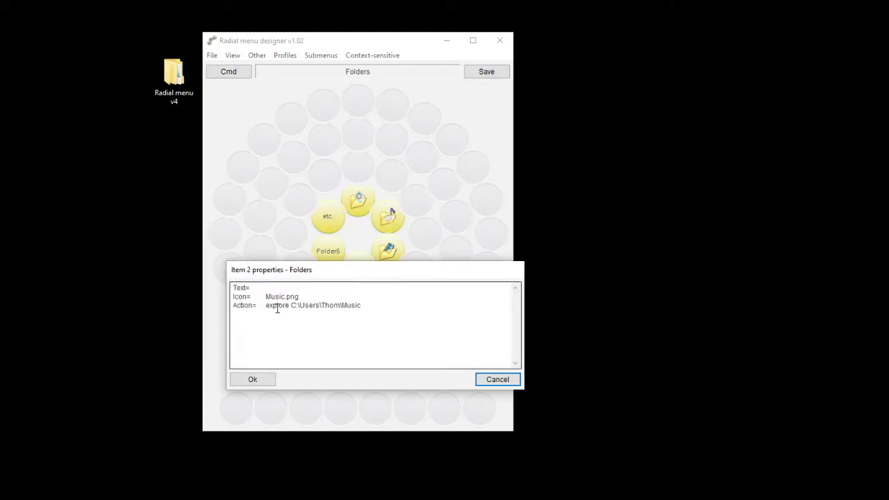
{"action": "left_click_drag", "start_coordinate": [291, 305], "coordinate": [367, 306]}
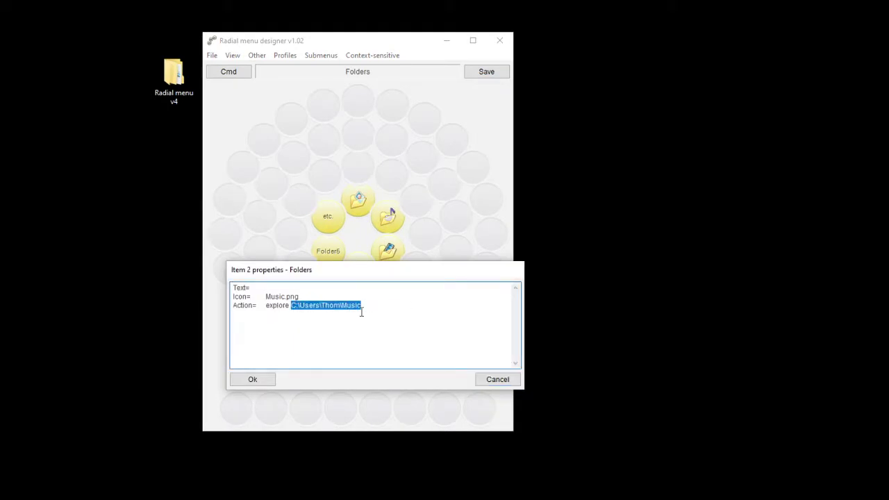
{"action": "left_click", "coordinate": [360, 307]}
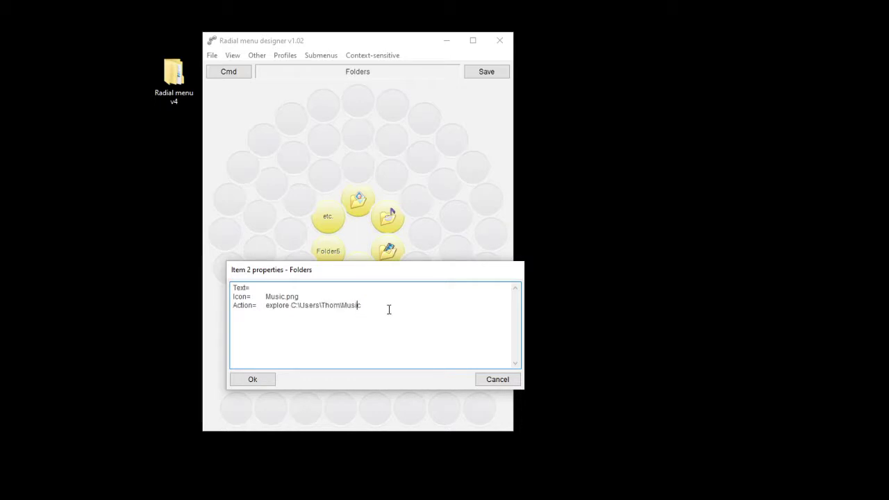
{"action": "left_click_drag", "start_coordinate": [368, 307], "coordinate": [266, 306]}
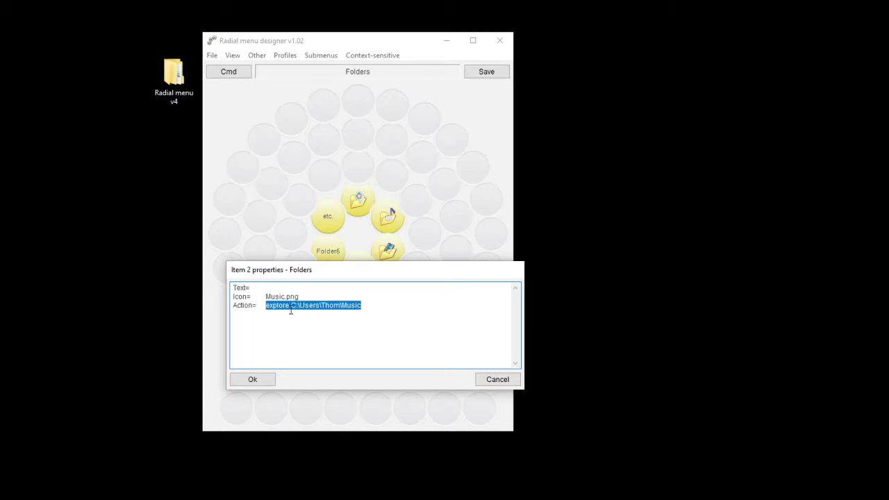
{"action": "left_click", "coordinate": [291, 311]}
{"action": "left_click_drag", "start_coordinate": [264, 306], "coordinate": [357, 305]}
{"action": "left_click", "coordinate": [490, 381]}
Browse to Radial menu v4 > Internal > Codes and look over scripts like Hibernate and Shut down
{"action": "double_click", "coordinate": [173, 77]}
{"action": "double_click", "coordinate": [371, 236]}
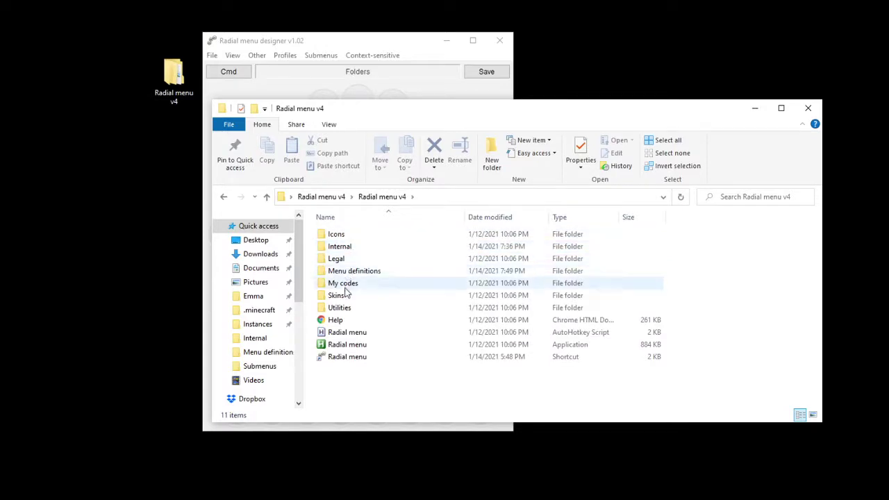
{"action": "double_click", "coordinate": [343, 248]}
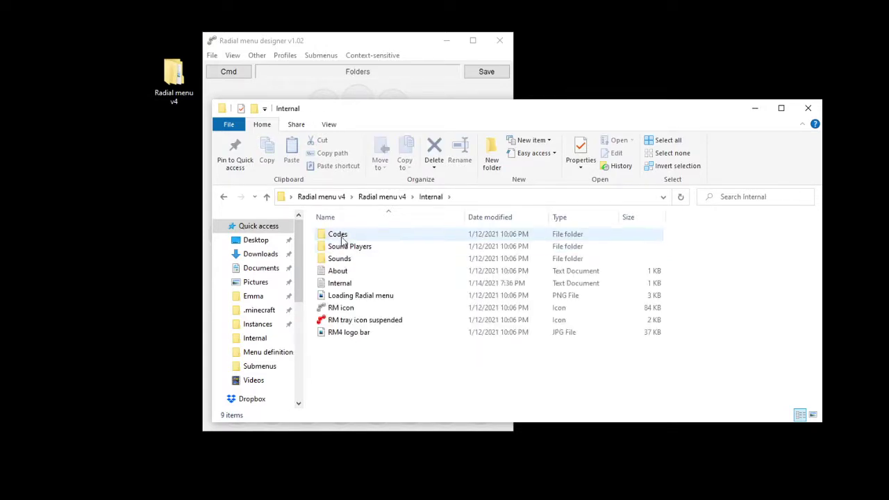
{"action": "left_click", "coordinate": [342, 240]}
{"action": "double_click", "coordinate": [343, 239]}
{"action": "left_click", "coordinate": [356, 254]}
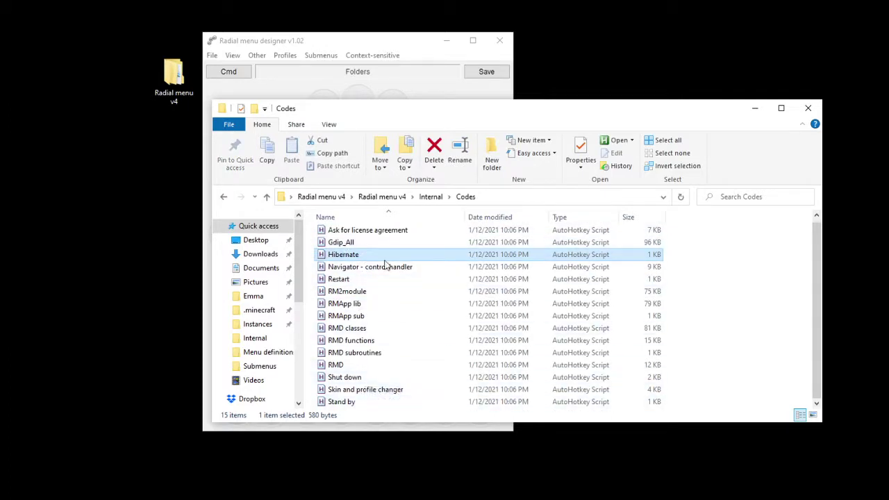
{"action": "left_click", "coordinate": [341, 377]}
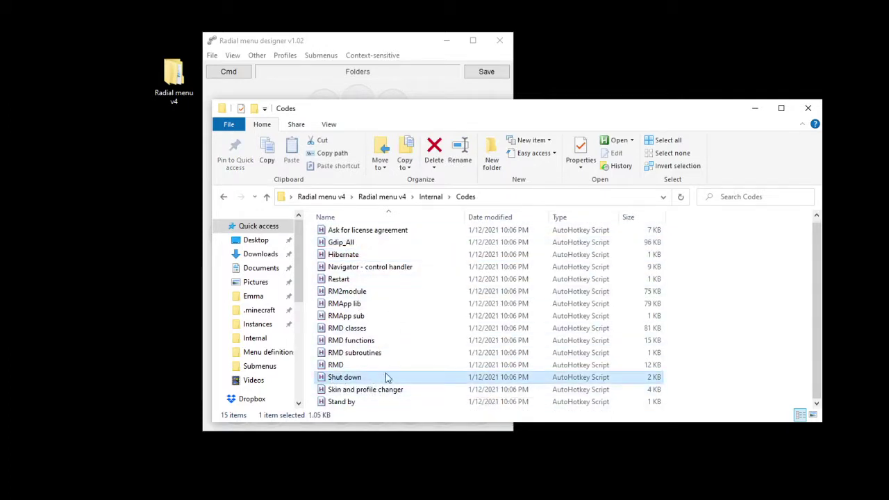
{"action": "left_click", "coordinate": [351, 403]}
{"action": "left_click", "coordinate": [370, 352]}
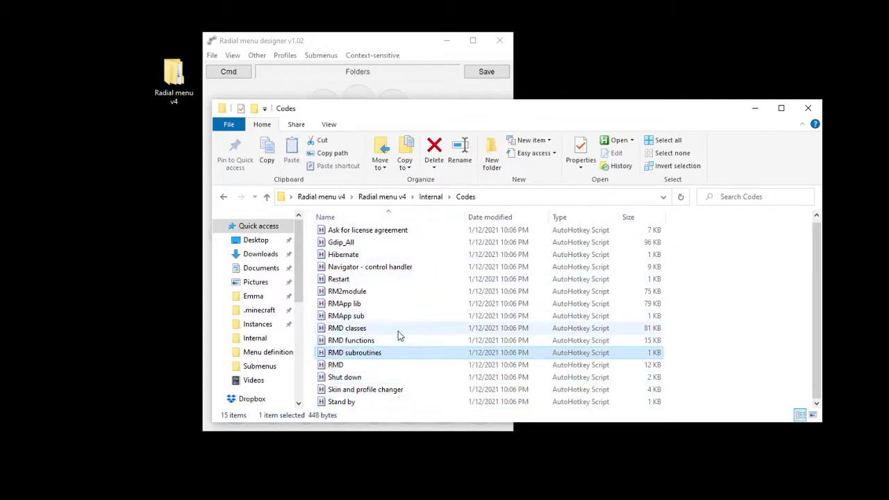
{"action": "left_click", "coordinate": [807, 108]}
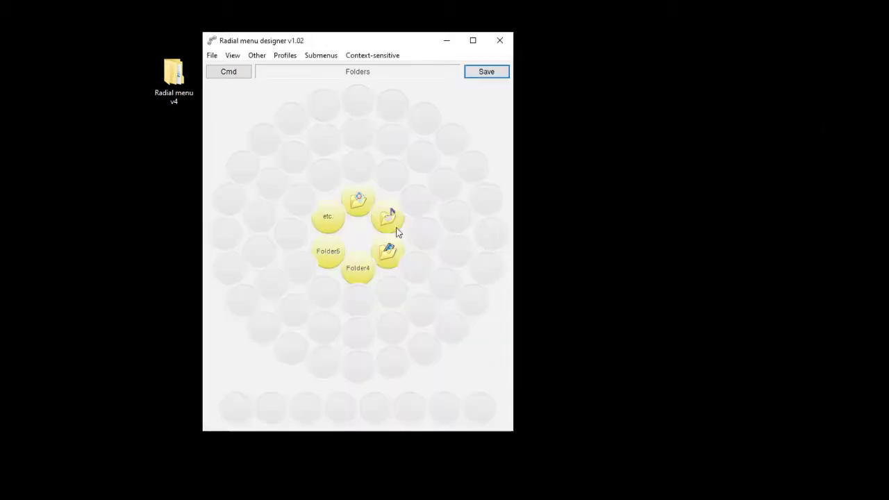
{"action": "double_click", "coordinate": [388, 216]}
{"action": "left_click_drag", "start_coordinate": [273, 306], "coordinate": [373, 310]}
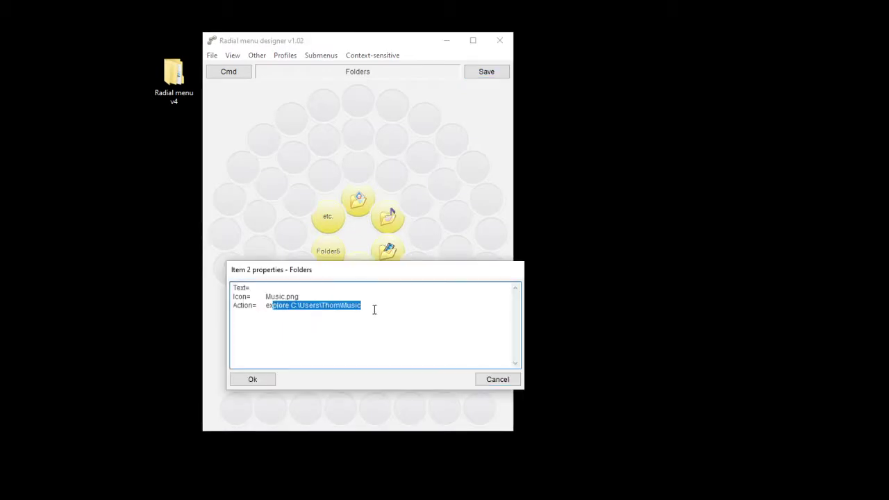
{"action": "left_click", "coordinate": [496, 379]}
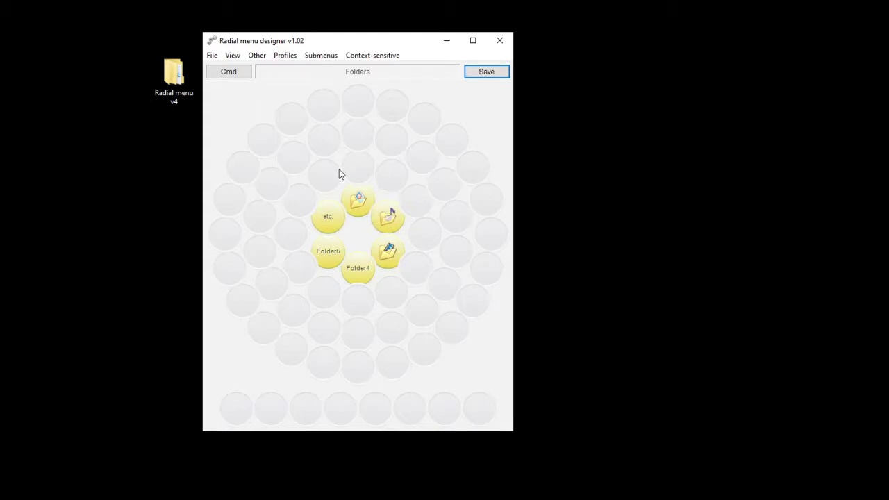
{"action": "left_click", "coordinate": [322, 57]}
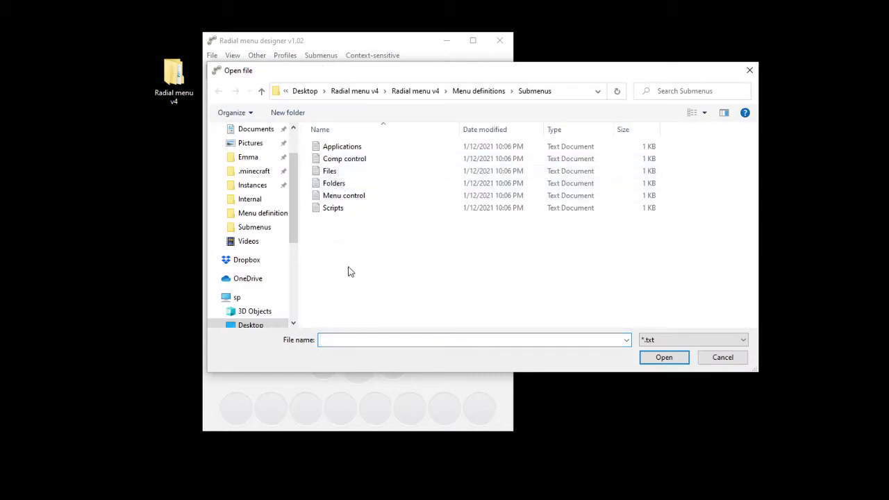
{"action": "right_click", "coordinate": [334, 236]}
{"action": "left_click", "coordinate": [583, 270]}
{"action": "left_click", "coordinate": [722, 357]}
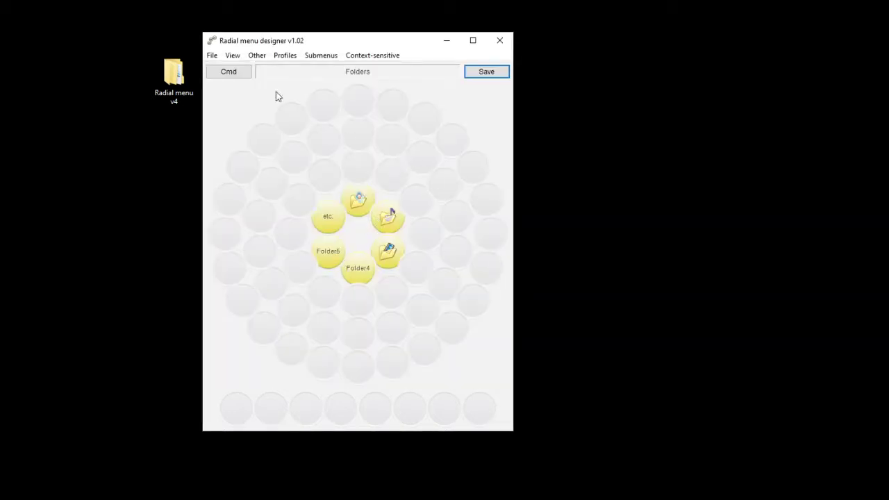
{"action": "left_click", "coordinate": [233, 57]}
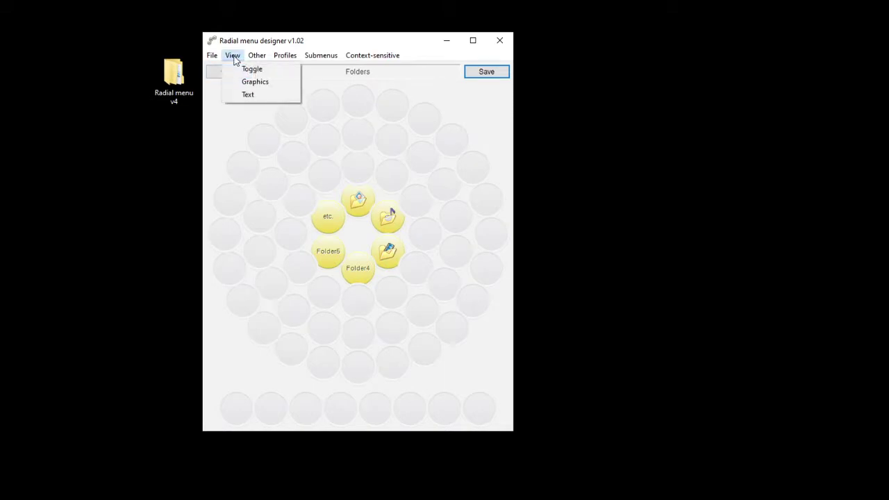
{"action": "mouse_move", "coordinate": [261, 56]}
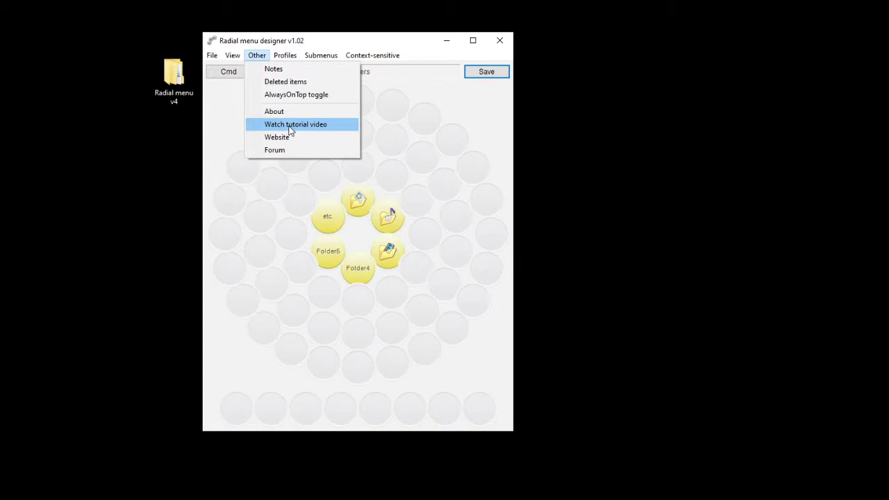
{"action": "left_click", "coordinate": [291, 69]}
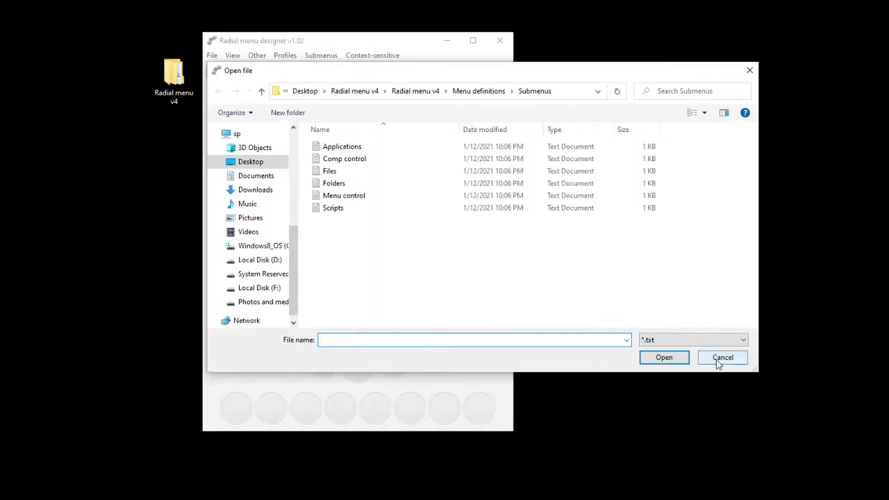
{"action": "left_click", "coordinate": [719, 360]}
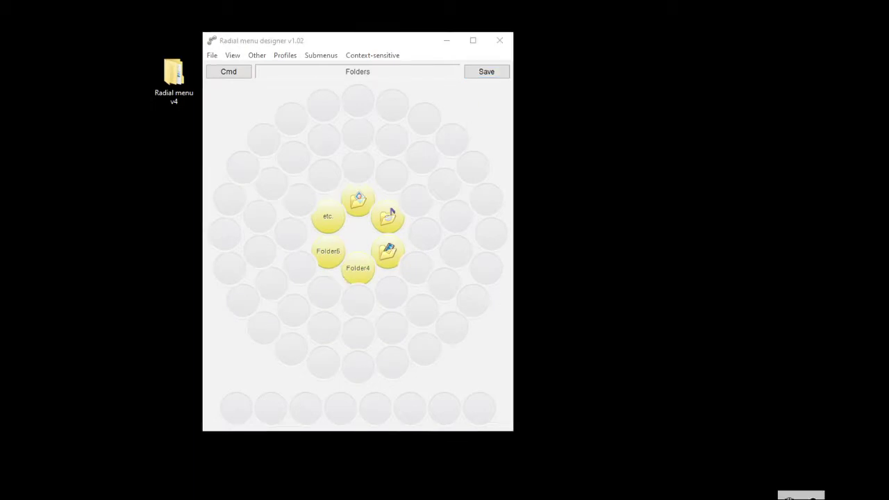
{"action": "right_click", "coordinate": [787, 497]}
{"action": "left_click", "coordinate": [499, 41]}
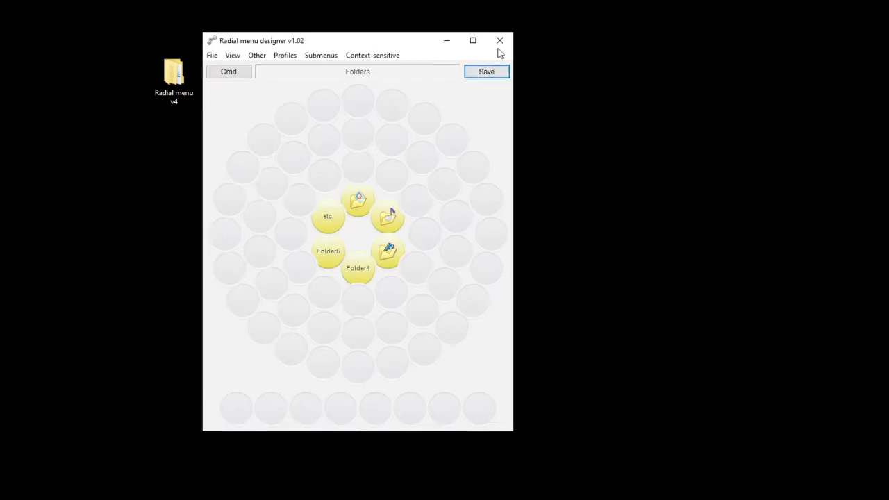
{"action": "left_click", "coordinate": [499, 40]}
{"action": "right_click", "coordinate": [489, 186]}
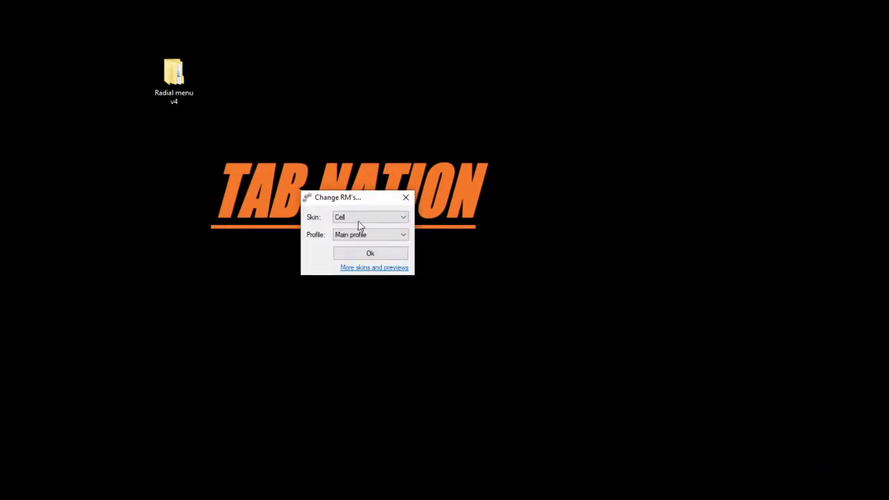
{"action": "left_click", "coordinate": [356, 220]}
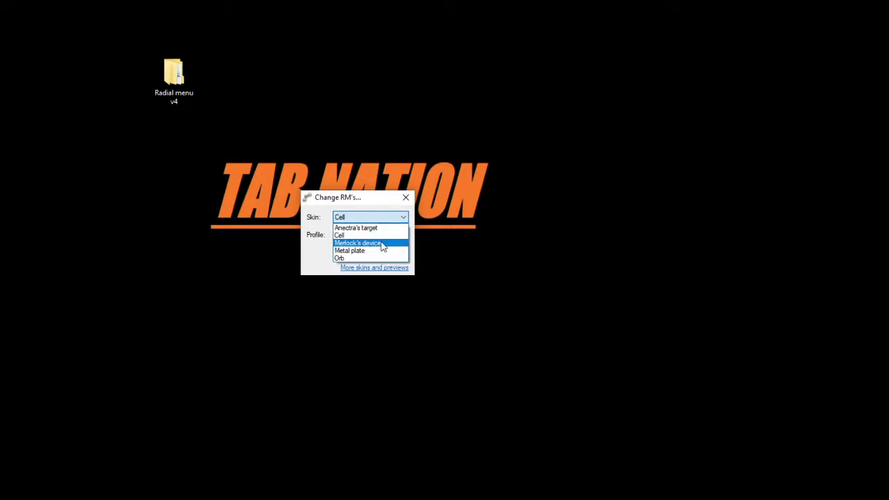
{"action": "left_click", "coordinate": [360, 244]}
{"action": "left_click", "coordinate": [361, 234]}
{"action": "left_click", "coordinate": [361, 236]}
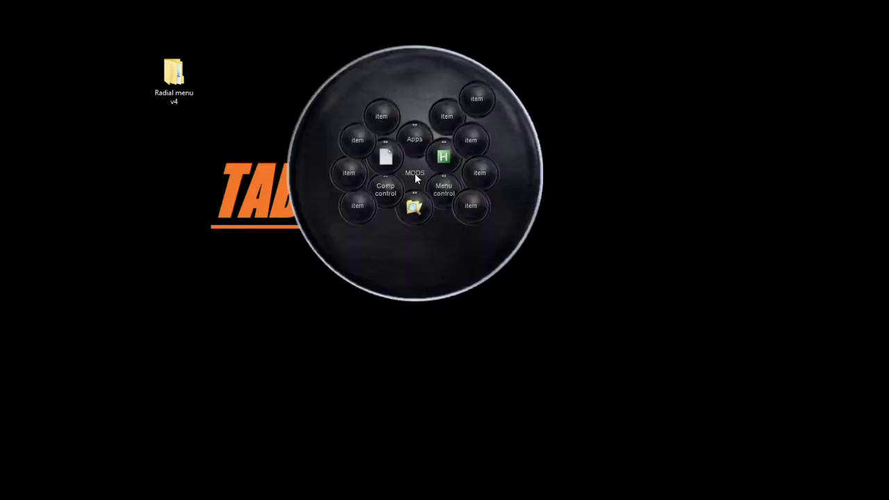
Toggle the menu sounds via Menu control > Sounds on/off, then bring up the radial menu again
{"action": "left_click", "coordinate": [436, 188]}
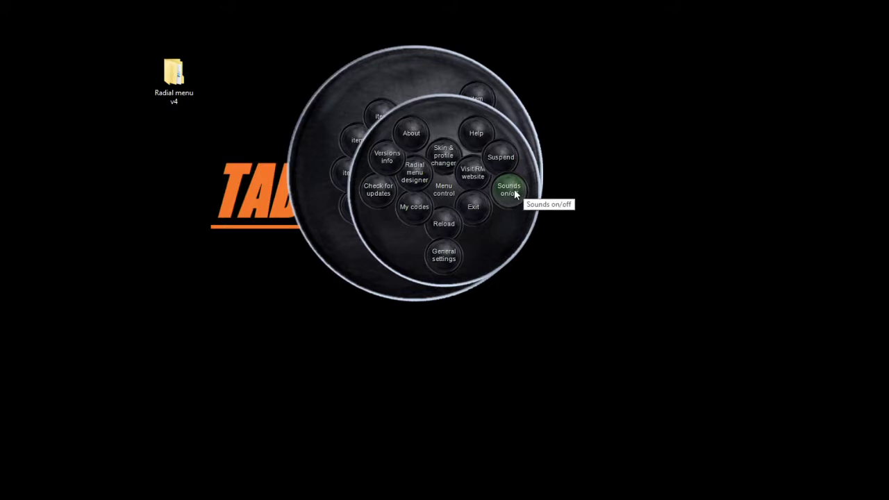
{"action": "left_click", "coordinate": [514, 195]}
{"action": "right_click", "coordinate": [415, 173]}
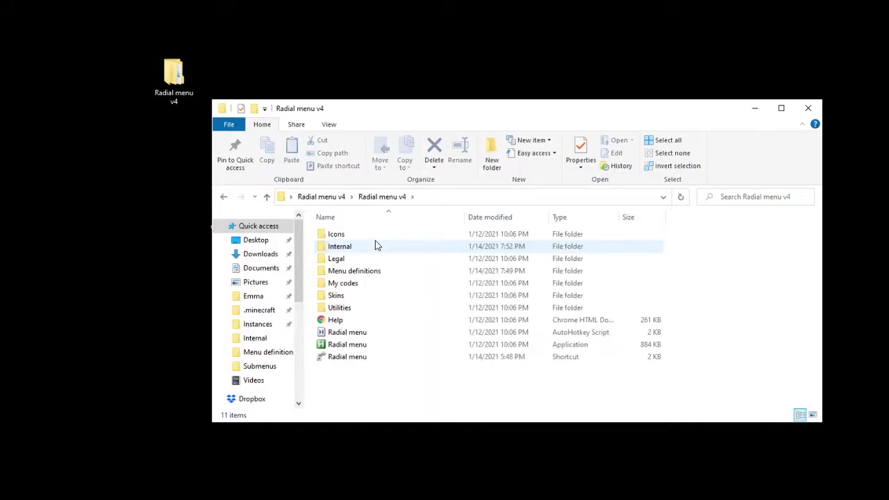
Navigate into the Menu definitions folder and open Main profile in Notepad
{"action": "double_click", "coordinate": [351, 284]}
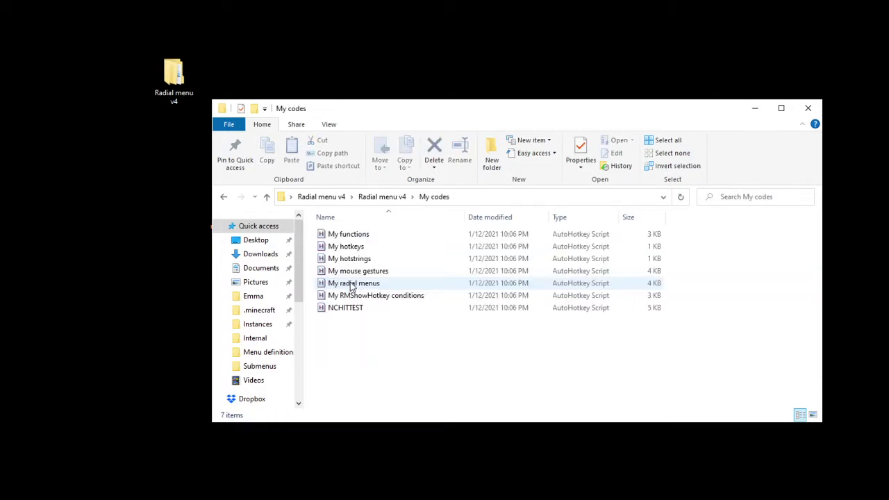
{"action": "left_click", "coordinate": [223, 197]}
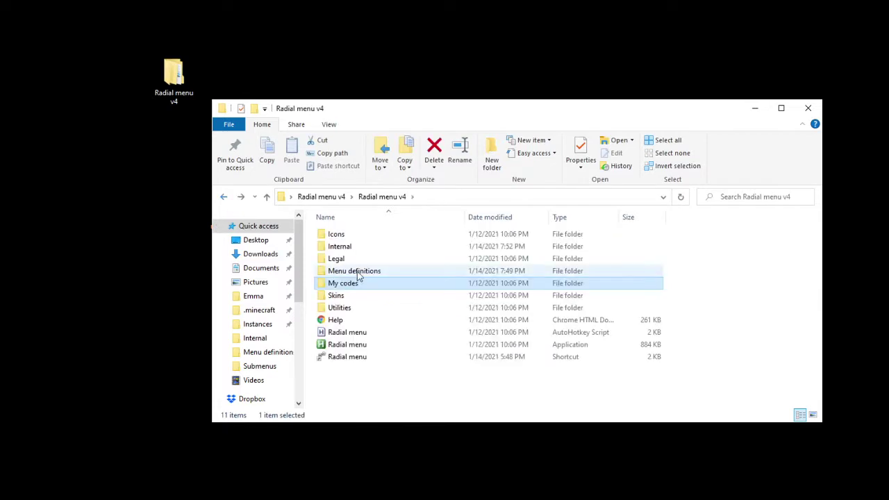
{"action": "left_click", "coordinate": [359, 273]}
{"action": "double_click", "coordinate": [357, 273]}
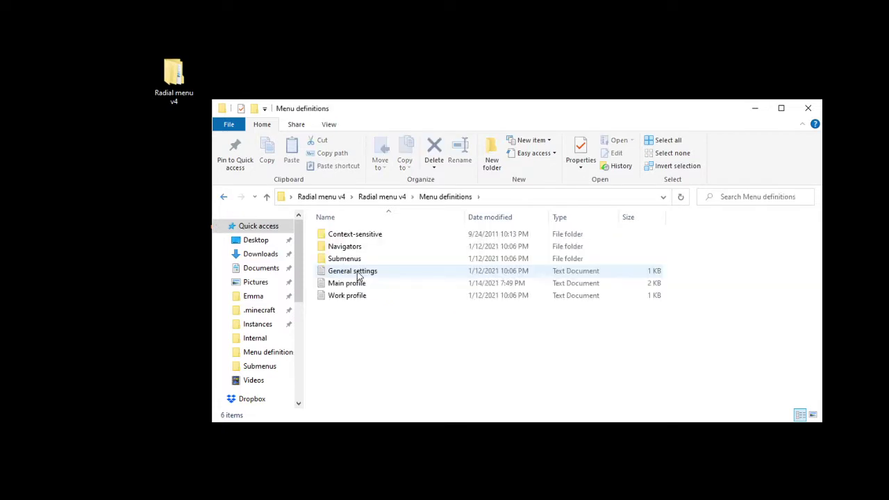
{"action": "left_click", "coordinate": [223, 197]}
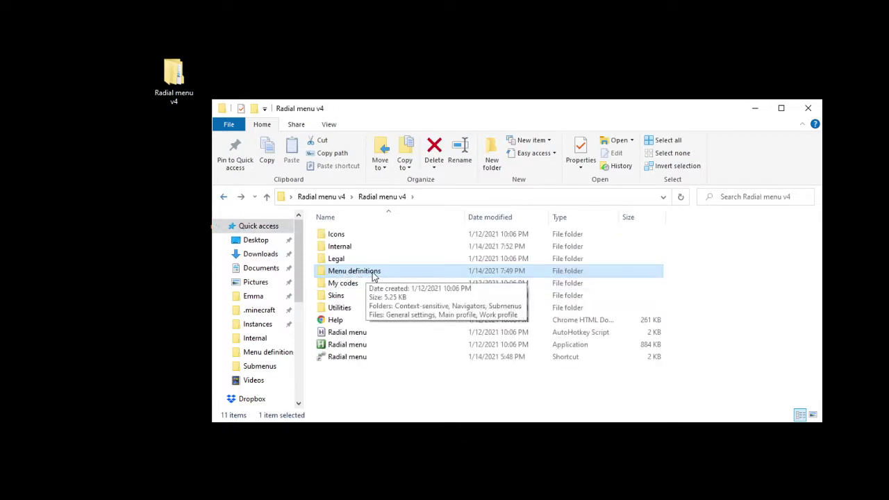
{"action": "double_click", "coordinate": [371, 276]}
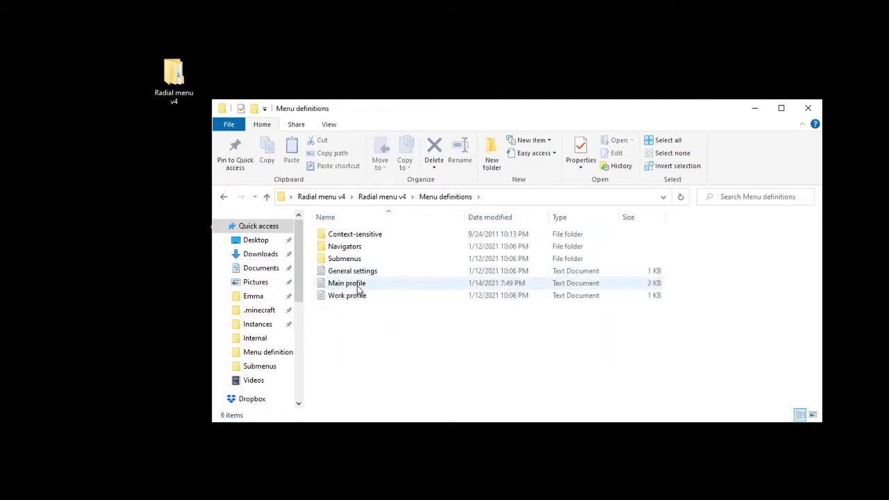
{"action": "left_click", "coordinate": [353, 287]}
{"action": "double_click", "coordinate": [352, 287]}
{"action": "left_click", "coordinate": [372, 246]}
{"action": "left_click", "coordinate": [788, 173]}
In the [General] section, review the CentralText key and its value MODS
{"action": "left_click_drag", "start_coordinate": [792, 170], "coordinate": [789, 336]}
{"action": "double_click", "coordinate": [259, 290]}
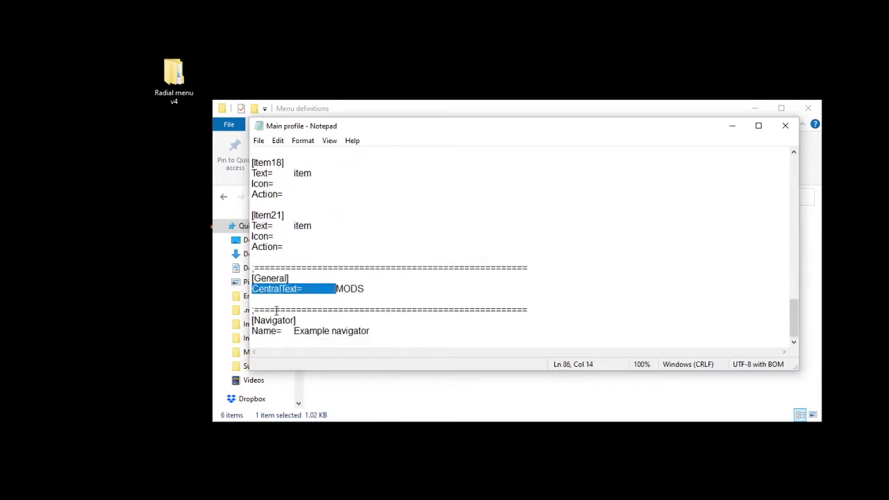
{"action": "double_click", "coordinate": [351, 289]}
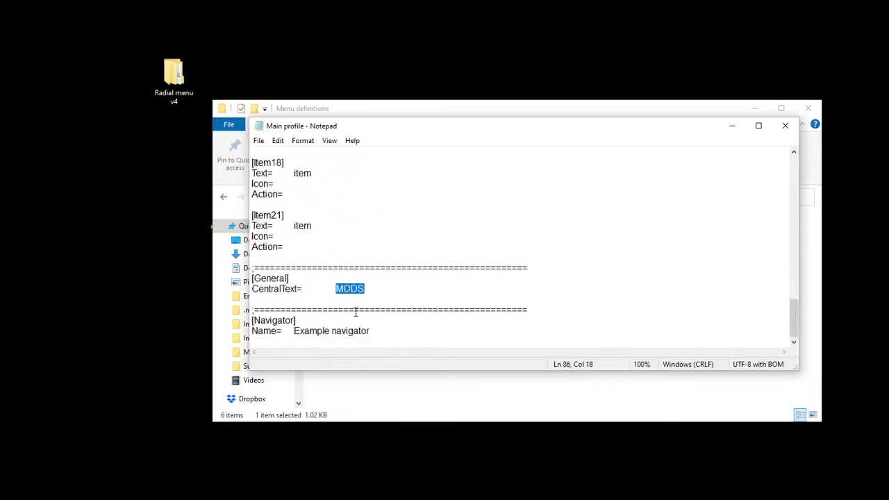
{"action": "left_click", "coordinate": [351, 289]}
Inspect Item1's Text 'Apps' and its Tooltip and Submenu values 'Applications'
{"action": "scroll", "coordinate": [307, 292], "scroll_direction": "up", "scroll_amount": 20}
{"action": "scroll", "coordinate": [307, 266], "scroll_direction": "up", "scroll_amount": 5}
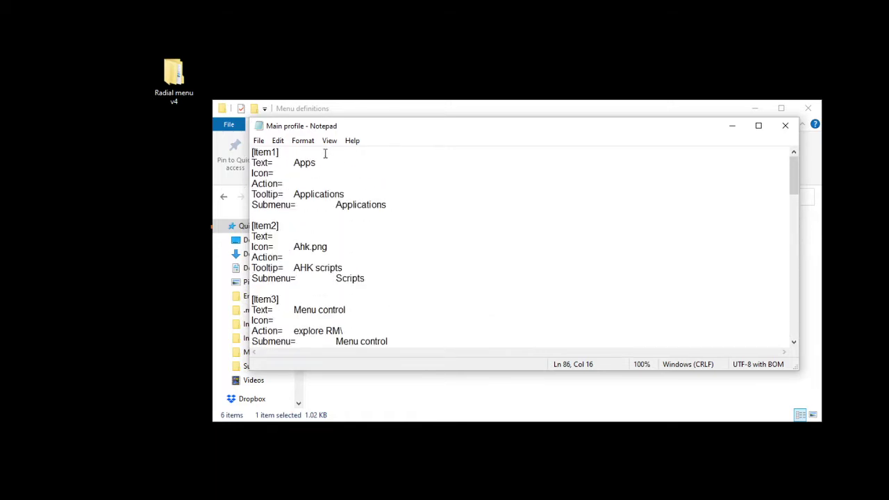
{"action": "left_click", "coordinate": [311, 162]}
{"action": "double_click", "coordinate": [303, 162]}
{"action": "double_click", "coordinate": [318, 194]}
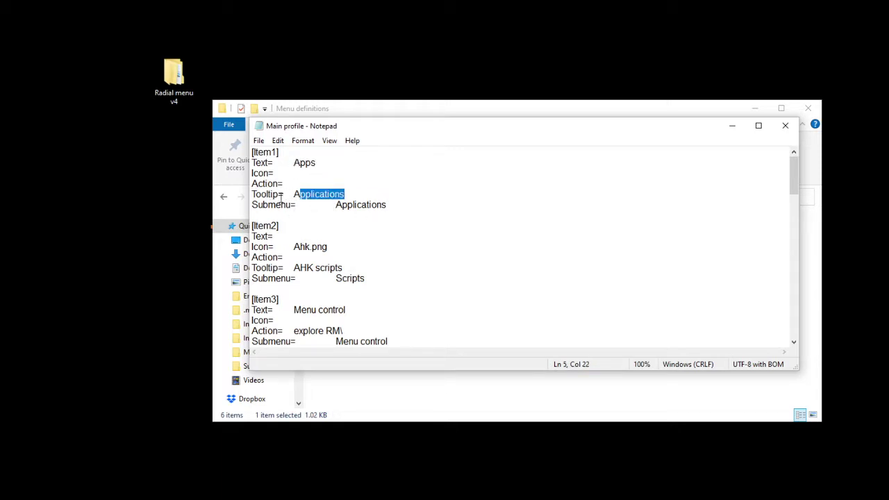
{"action": "double_click", "coordinate": [353, 204]}
{"action": "left_click", "coordinate": [347, 265]}
Close the Main profile in Notepad and clear its selection in the Menu definitions folder
{"action": "left_click", "coordinate": [785, 126]}
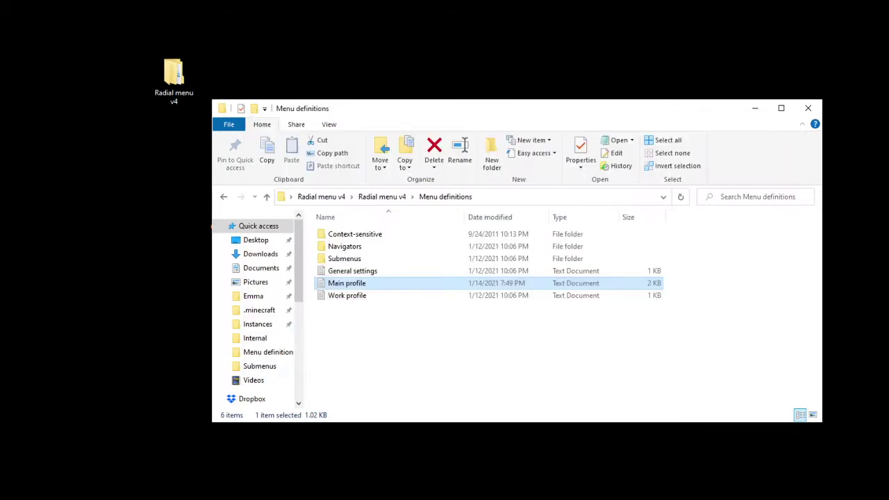
{"action": "left_click", "coordinate": [495, 341]}
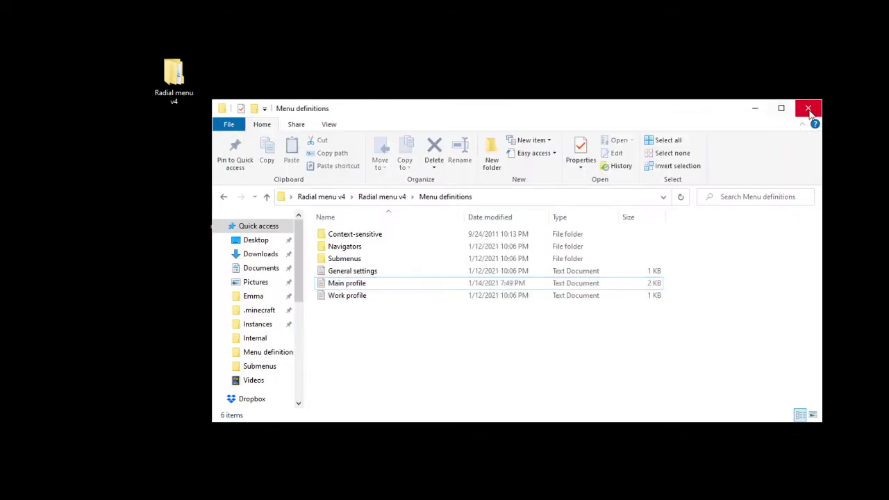